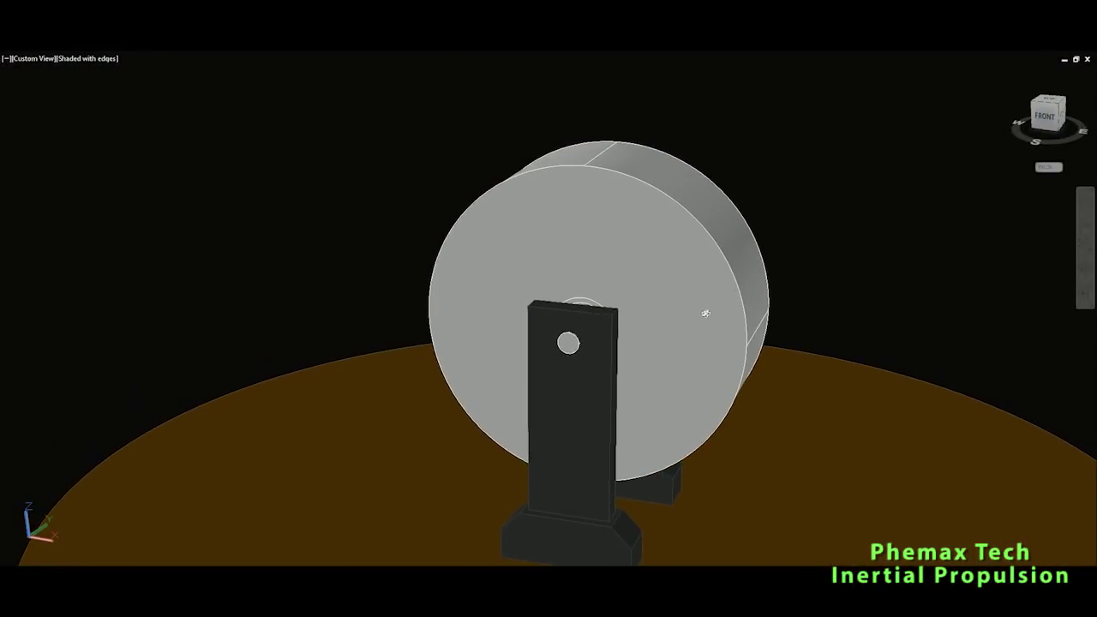
Step: Hide the coil-wound stator and its rear support plate with the Hide Objects option
scroll(706, 315, up, 2)
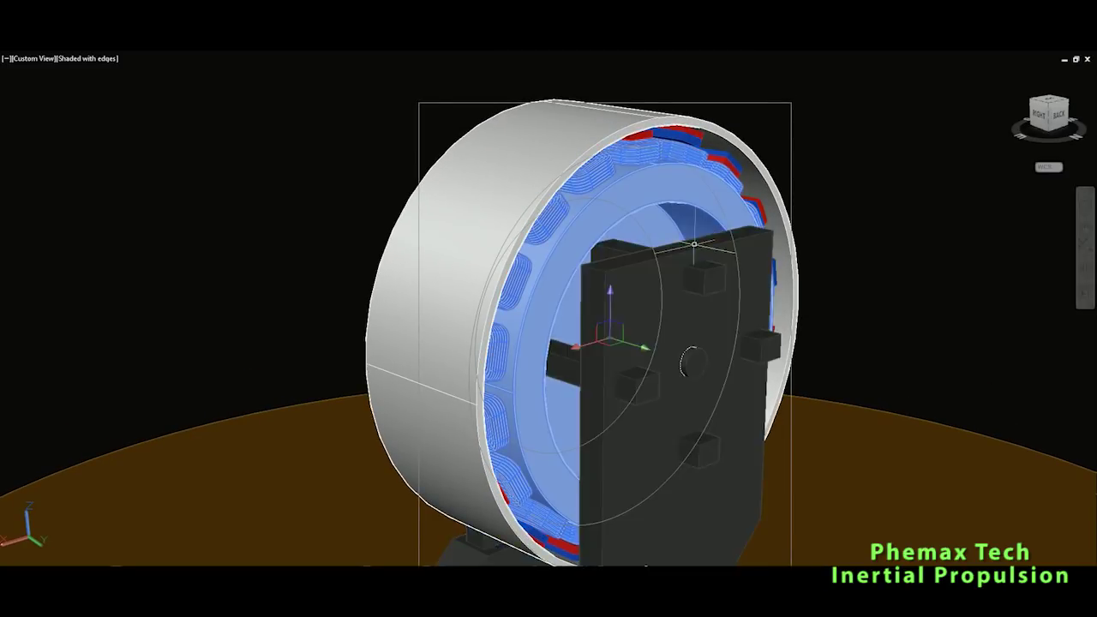
click(695, 248)
right_click(846, 238)
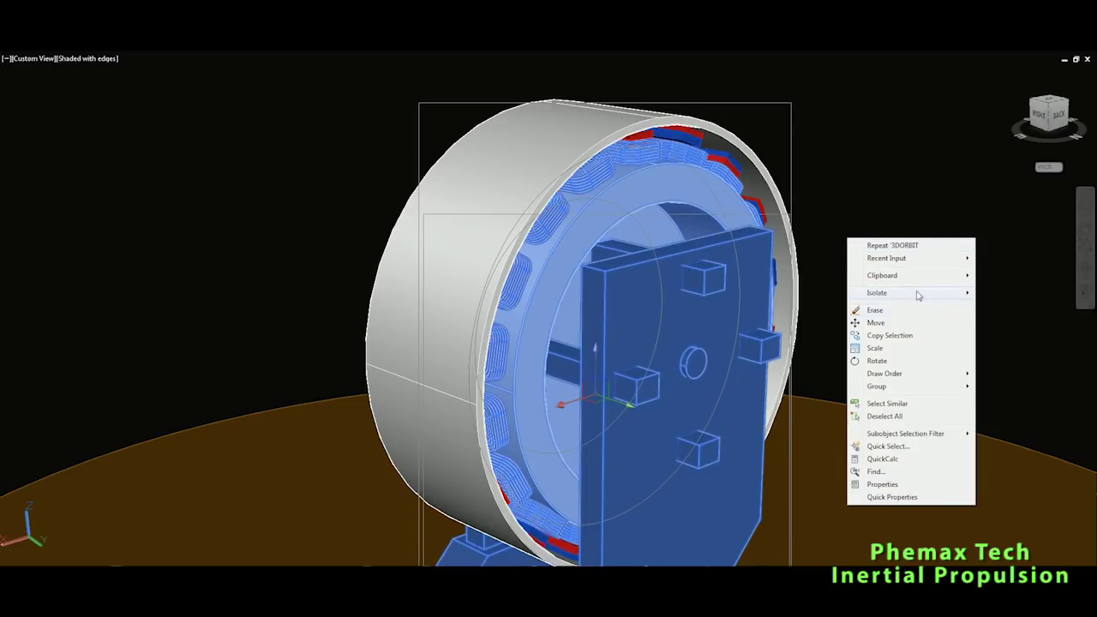
mouse_move(950, 296)
click(1025, 305)
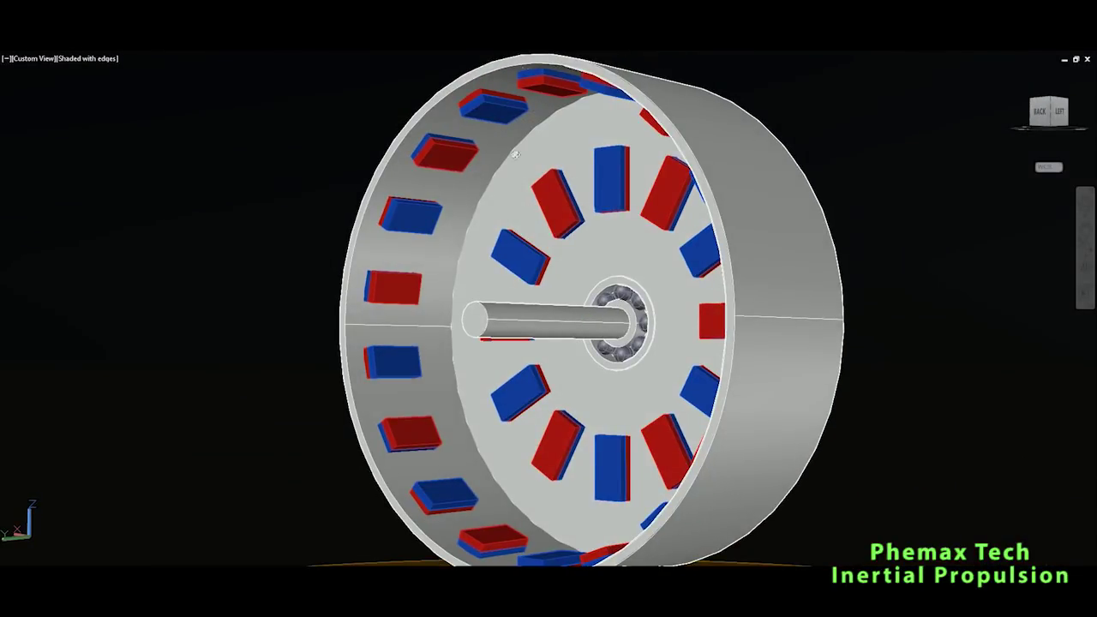
Step: Examine the magnets mounted on the inner face and rim of the rotor drum from several angles
drag(501, 262, 655, 305)
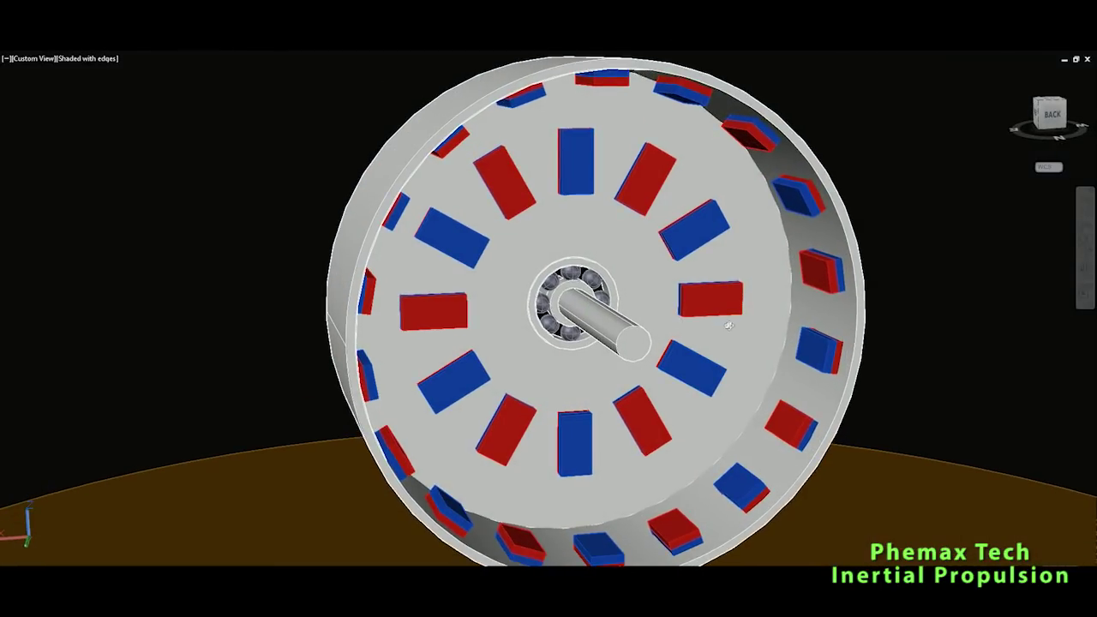
drag(730, 325, 786, 222)
drag(716, 221, 678, 205)
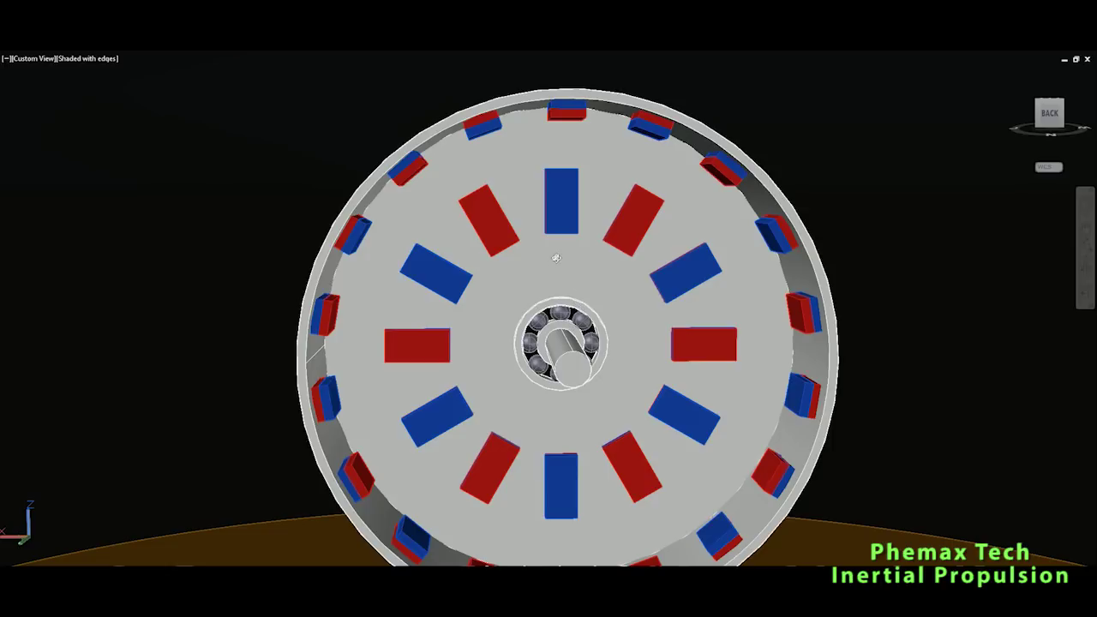
drag(557, 259, 638, 360)
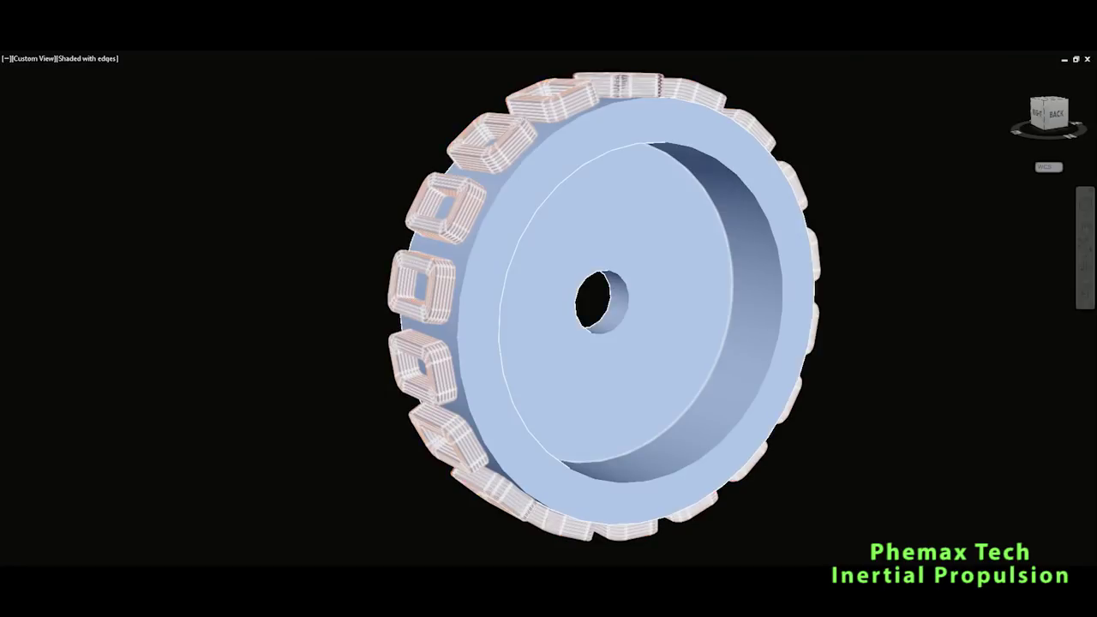
Step: Clear the selection and bring back all hidden objects with the UNHIDE command
key(Escape)
scroll(783, 259, down, 2)
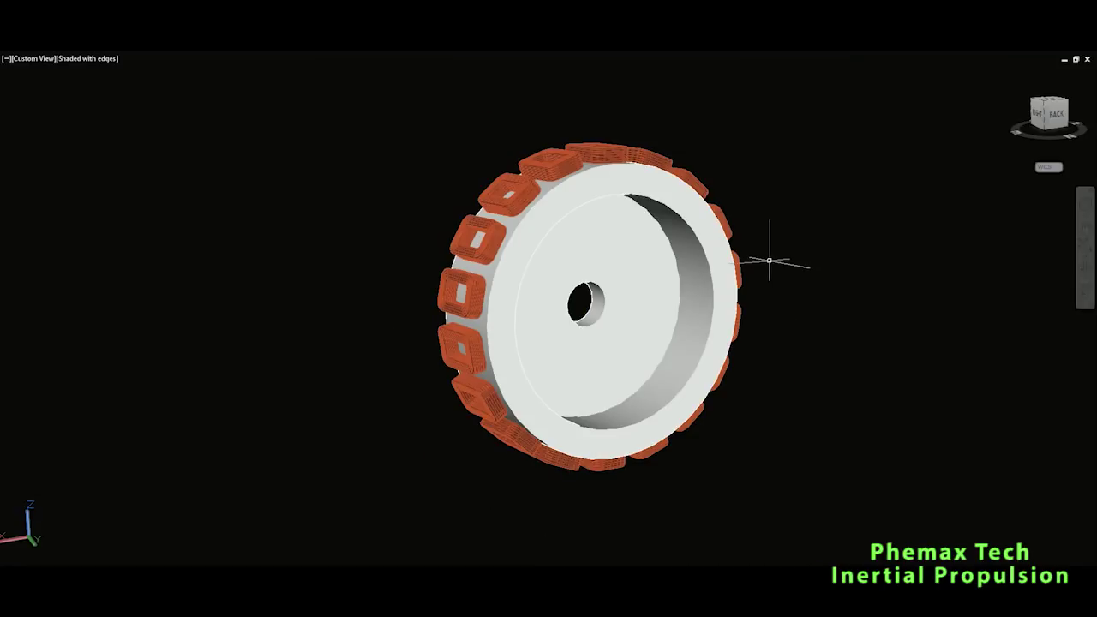
text(unh)
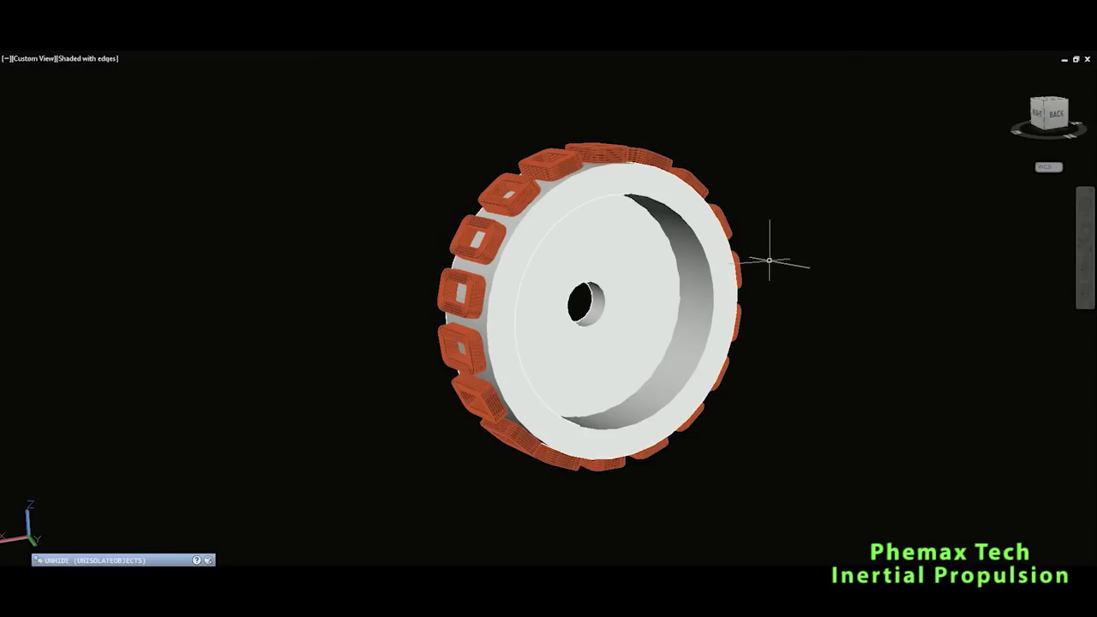
key(Return)
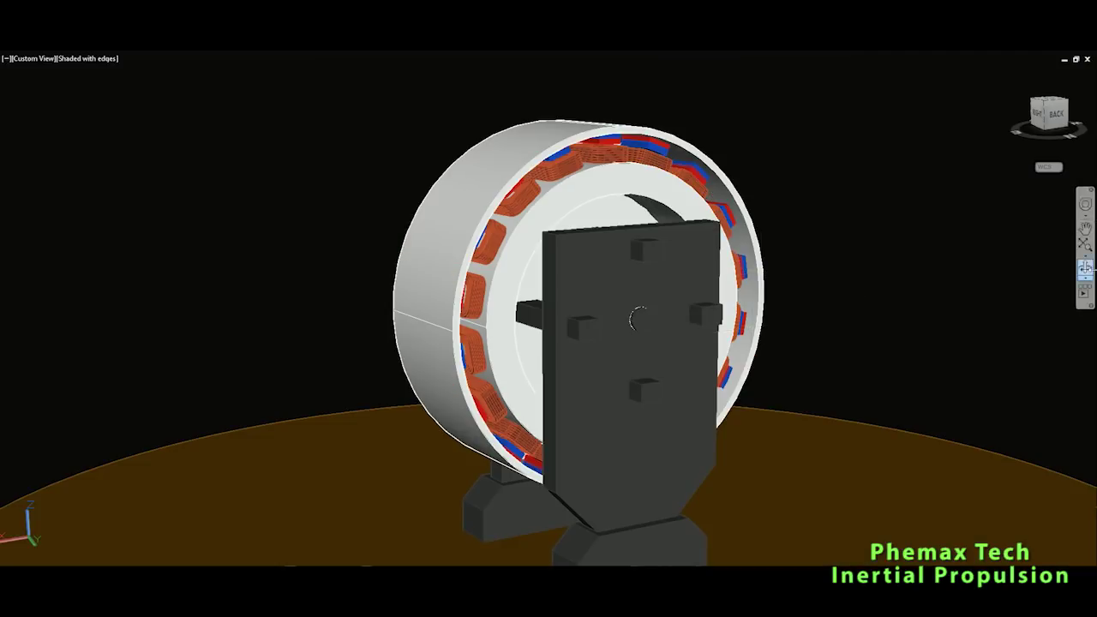
Step: Hide the rotor drum housing around the magnets and coils, approaching it from the front support side
drag(636, 318, 708, 343)
click(710, 290)
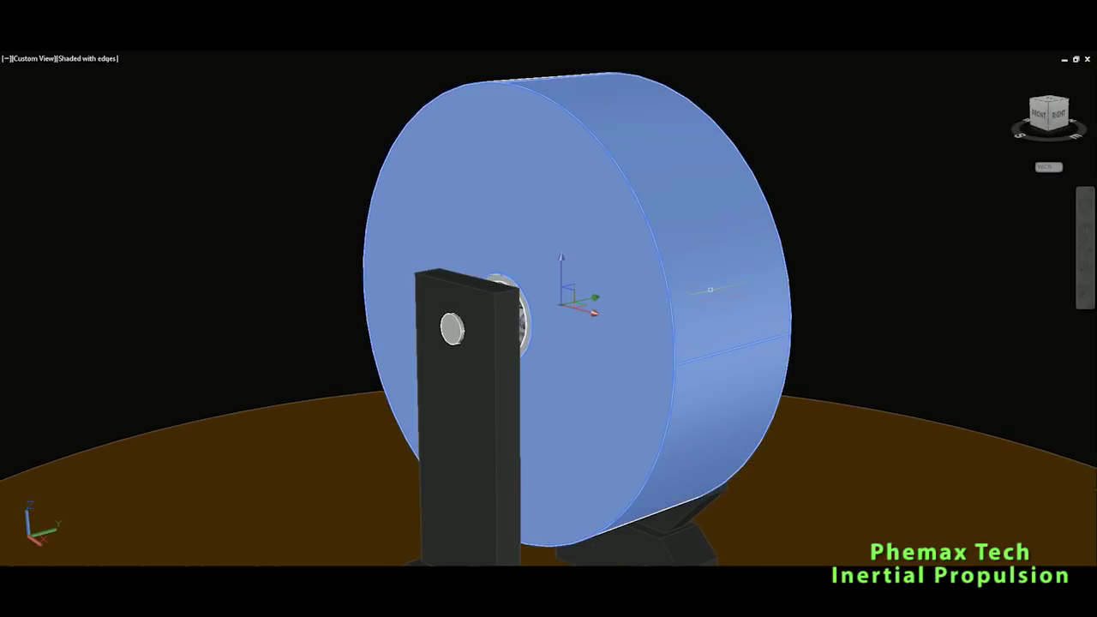
right_click(826, 216)
mouse_move(908, 274)
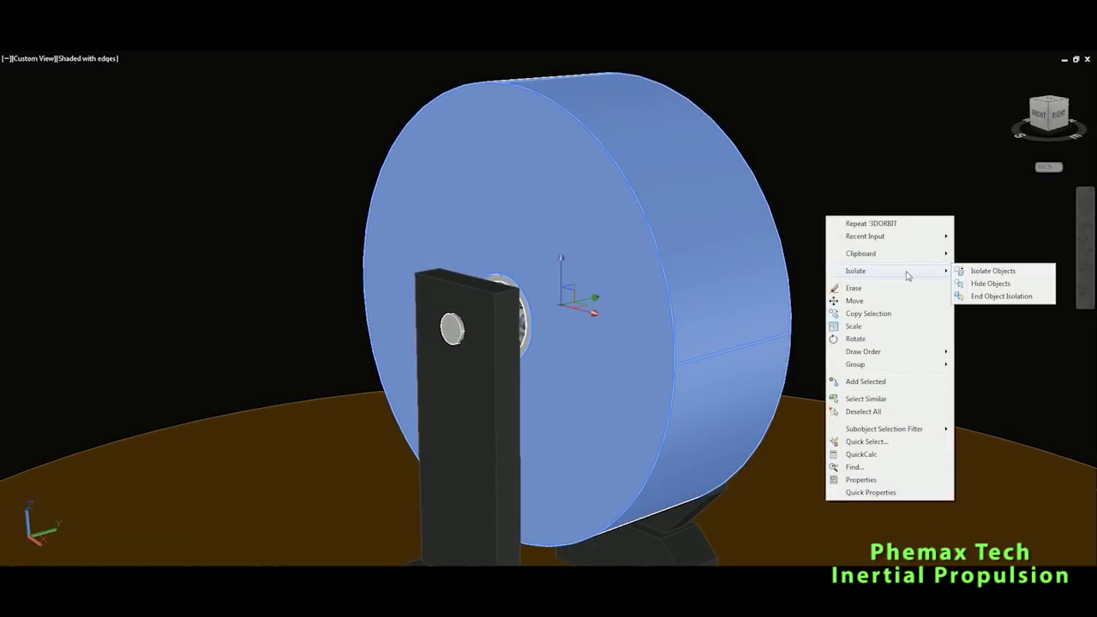
click(985, 284)
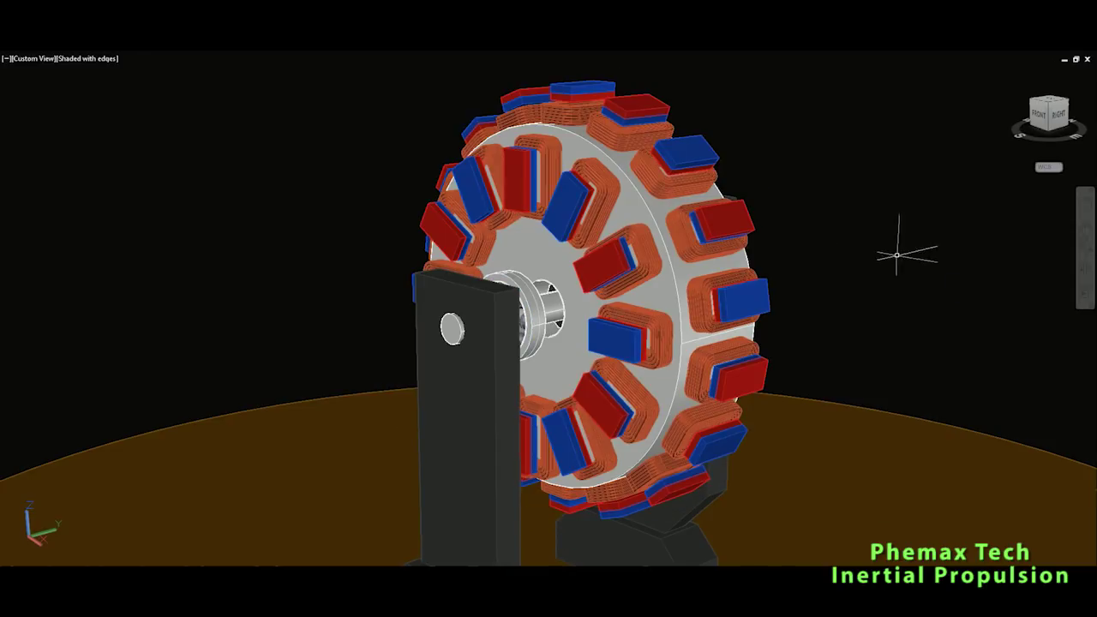
Step: Examine how the magnets line up with the coils on the stator's front face and outer rim
click(1084, 270)
drag(642, 313, 600, 224)
drag(565, 316, 579, 317)
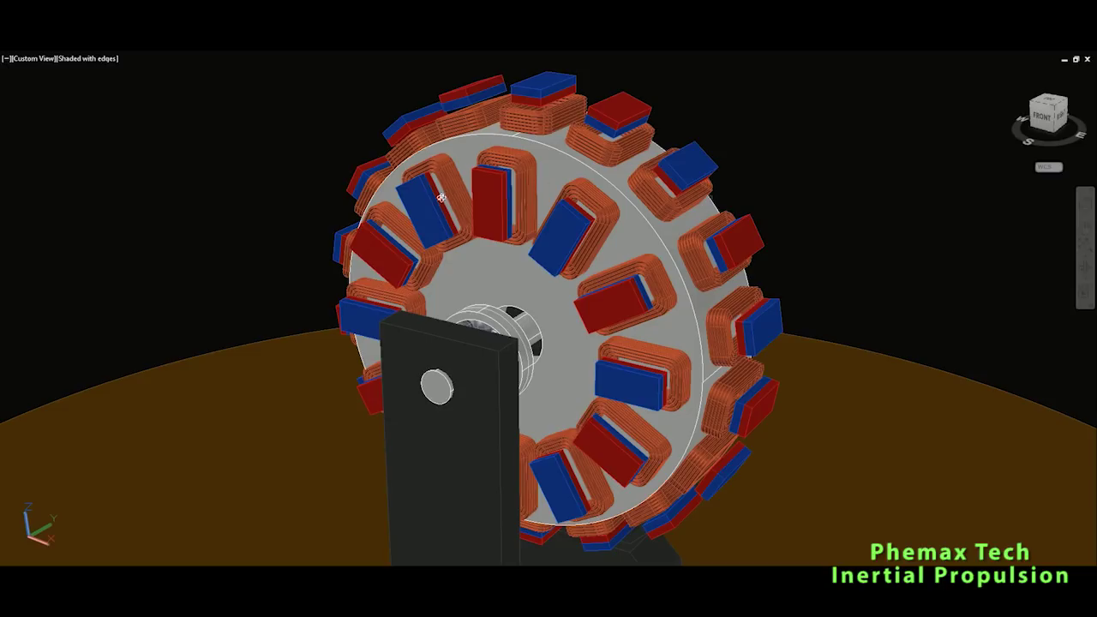
drag(611, 324, 666, 282)
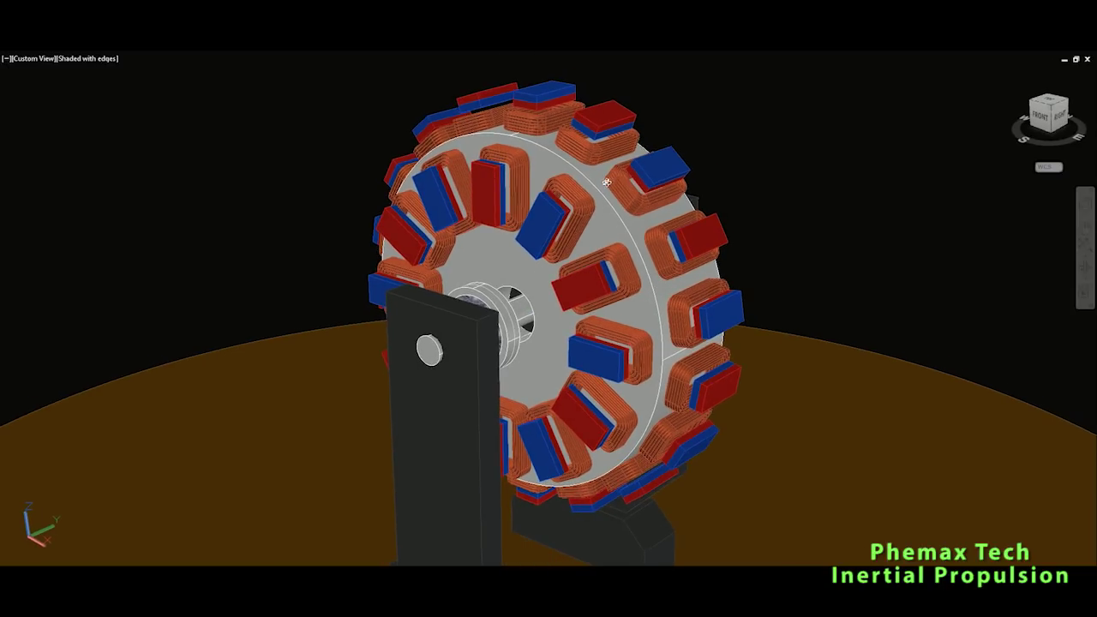
drag(607, 182, 601, 211)
scroll(580, 162, up, 1)
drag(573, 160, 555, 233)
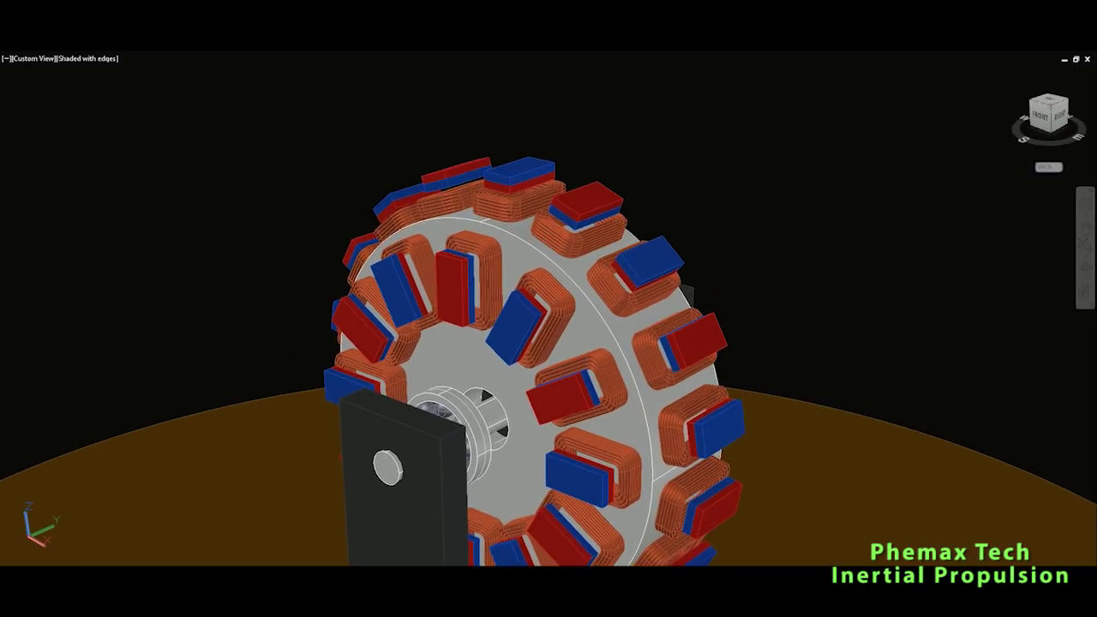
scroll(555, 205, up, 4)
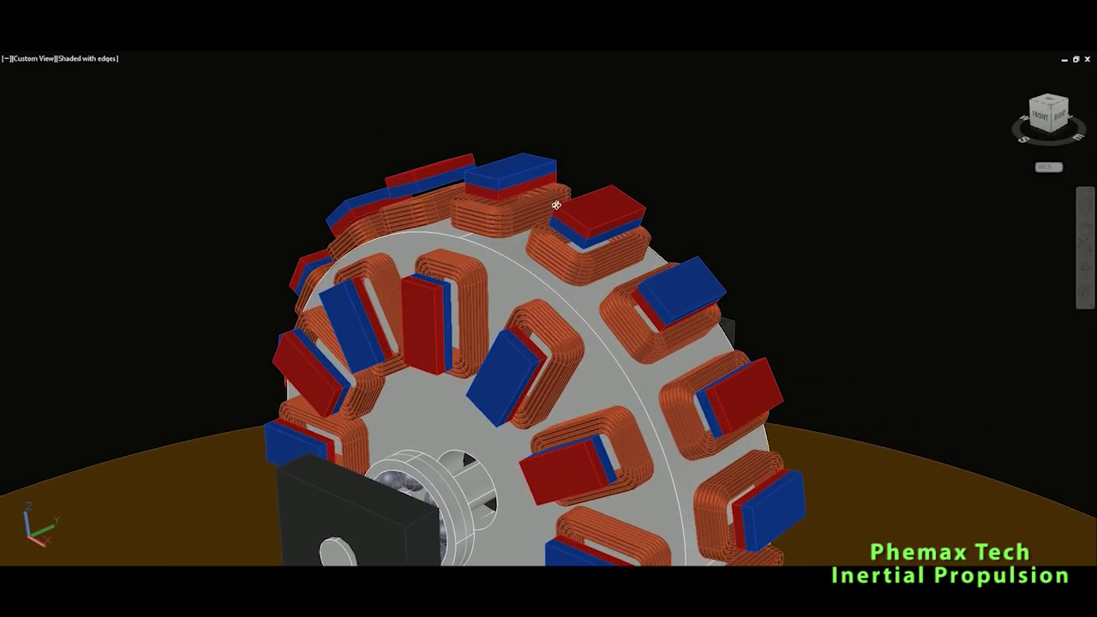
scroll(556, 204, up, 3)
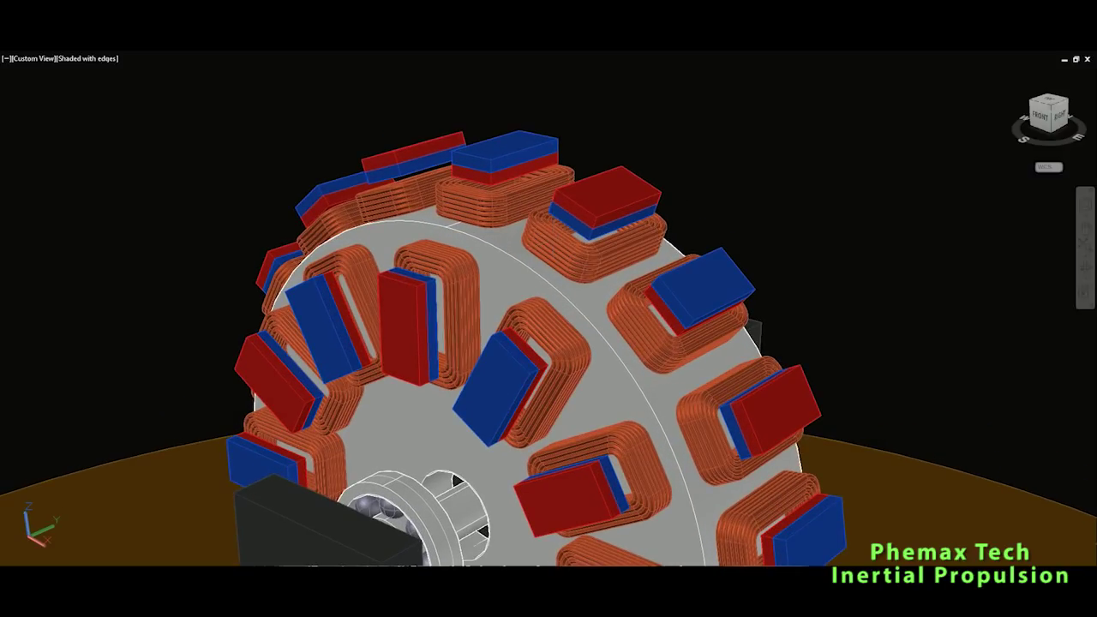
Step: Isolate the coil-wound stator together with the outer ring of magnets
click(556, 205)
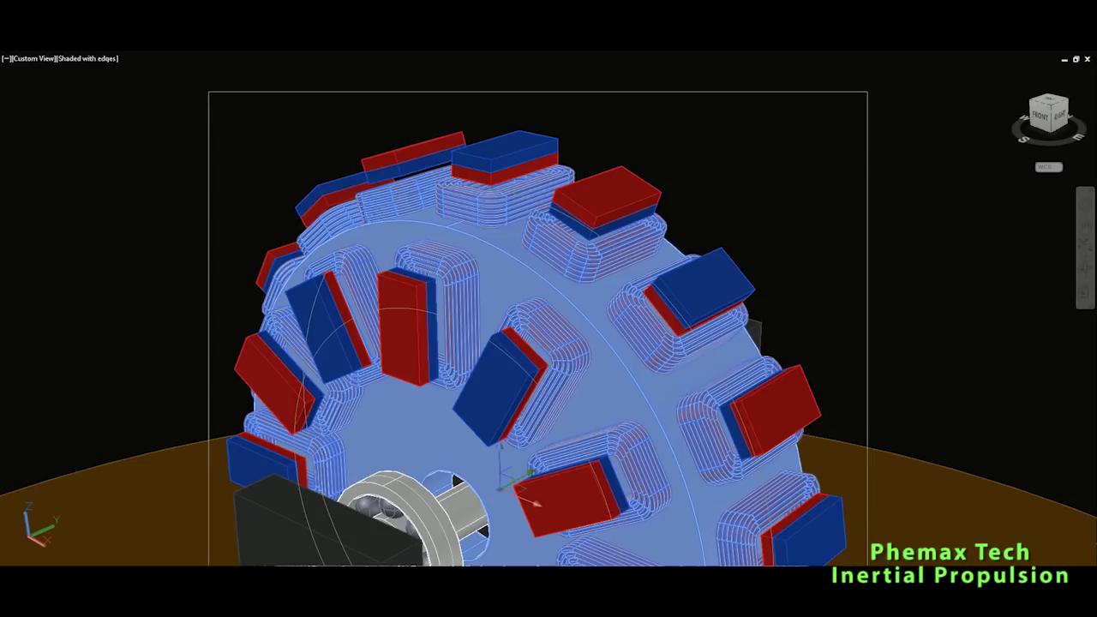
click(659, 206)
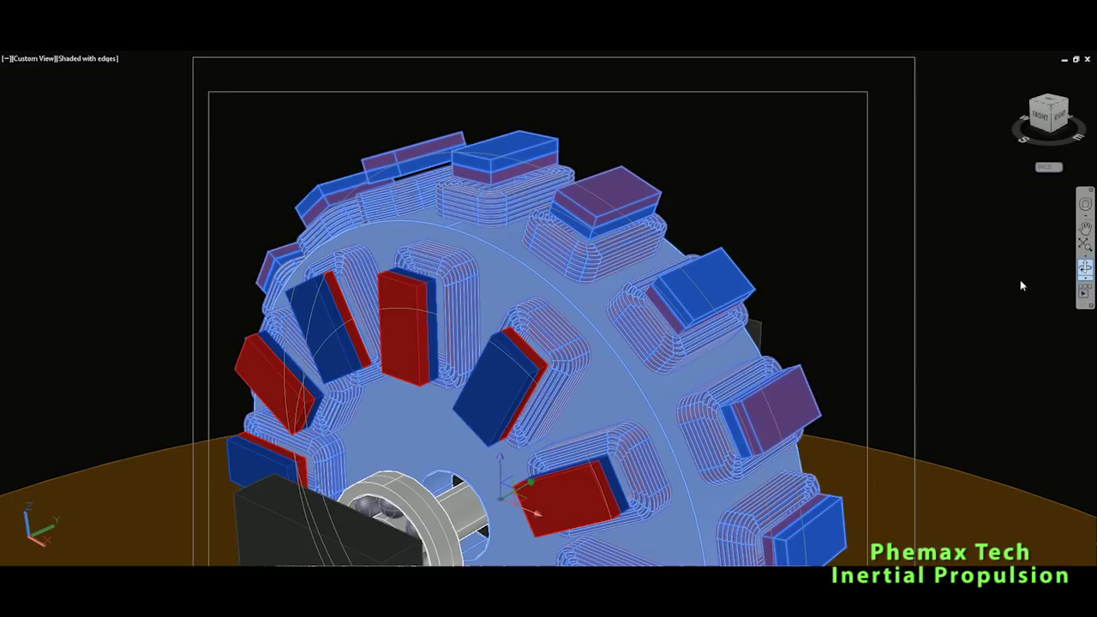
drag(660, 324, 639, 294)
scroll(672, 336, down, 4)
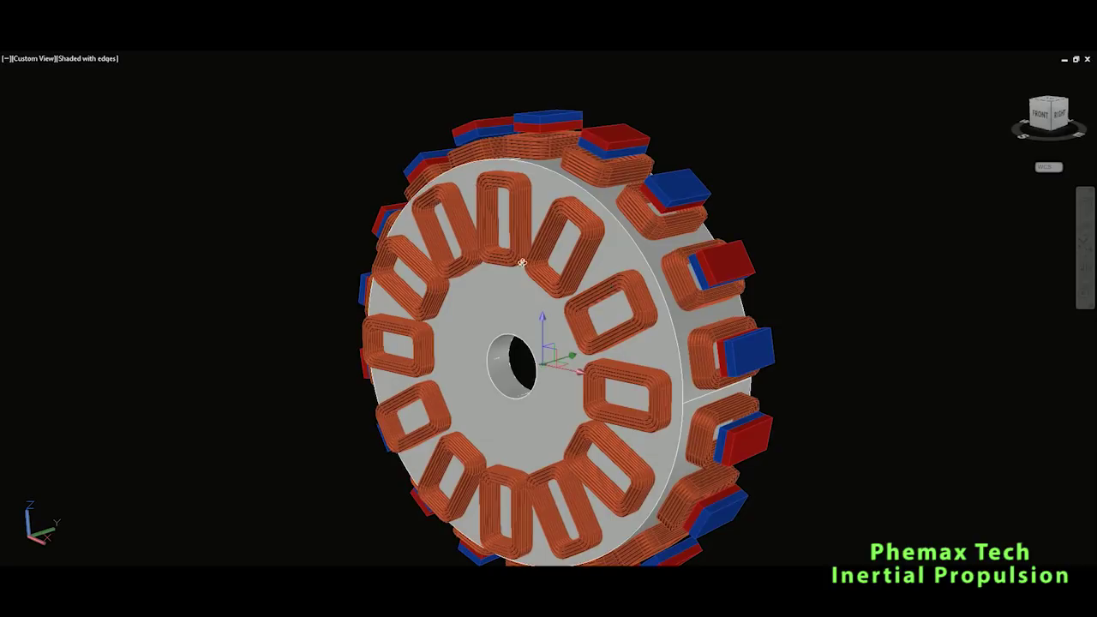
Step: Examine the outer magnet ring positioned over the stator's rim coils from several angles
drag(522, 262, 491, 271)
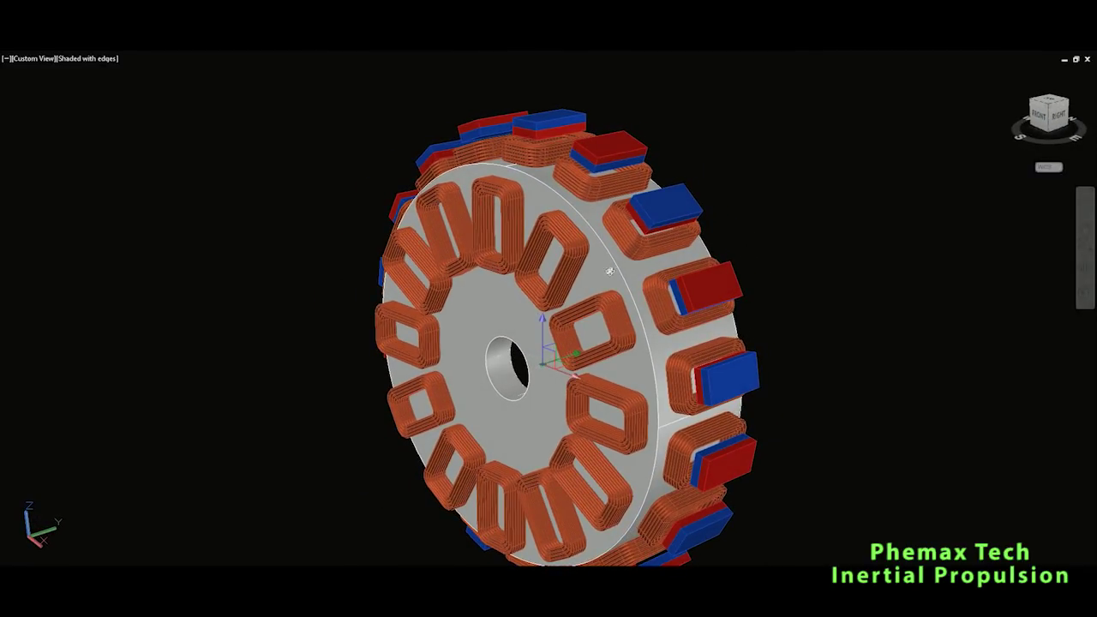
mouse_move(612, 257)
mouse_down()
mouse_move(608, 276)
mouse_move(619, 276)
mouse_up()
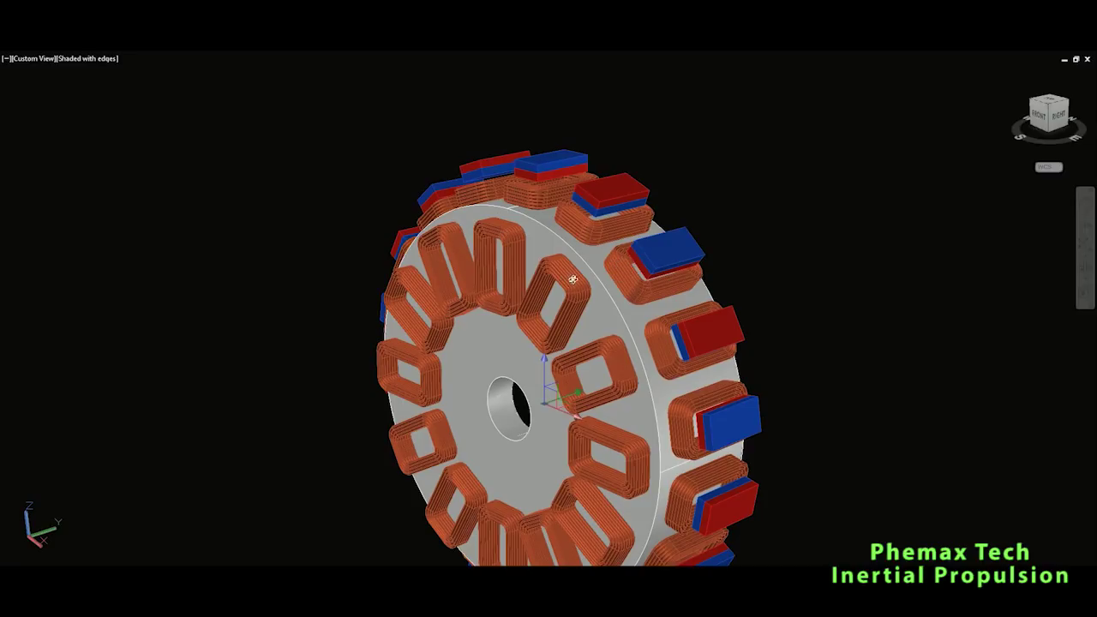
drag(610, 275, 633, 286)
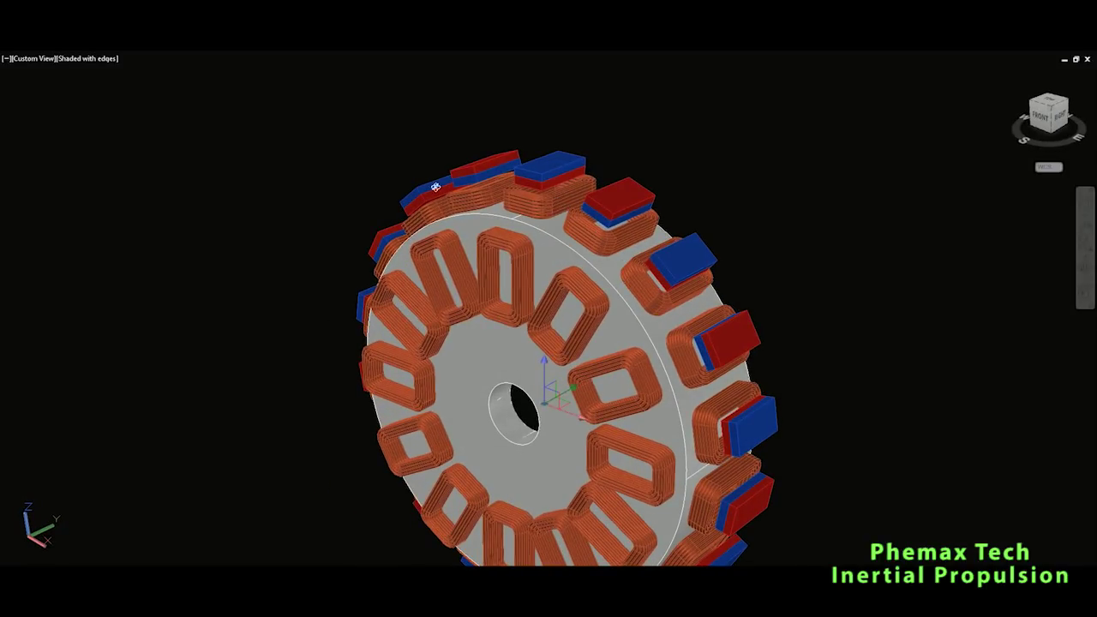
scroll(522, 288, down, 2)
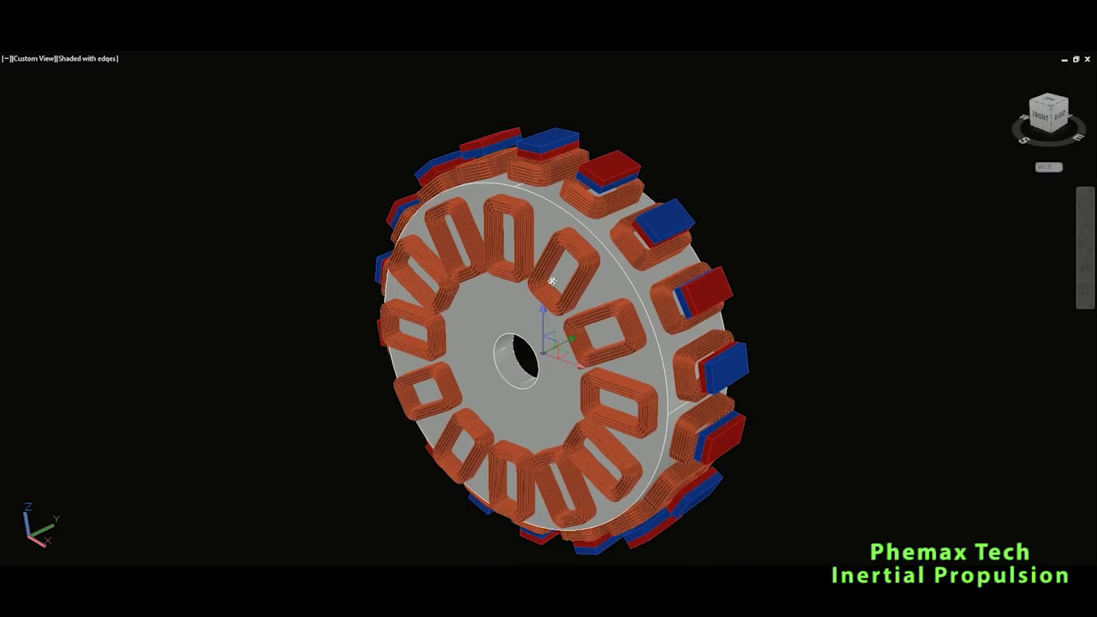
drag(550, 284, 546, 279)
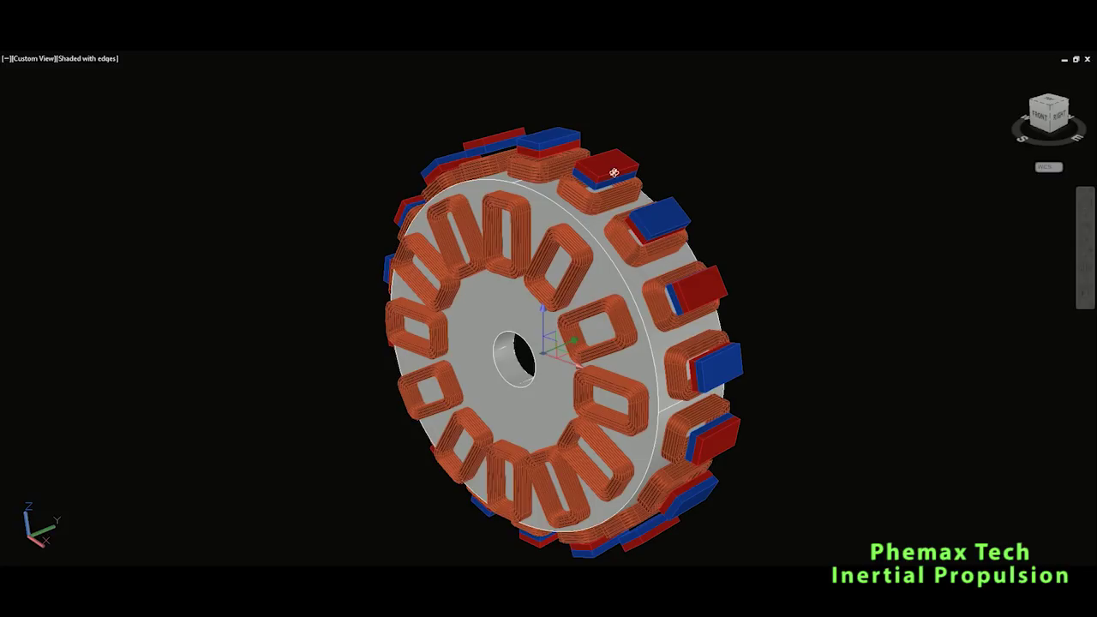
drag(549, 271, 585, 273)
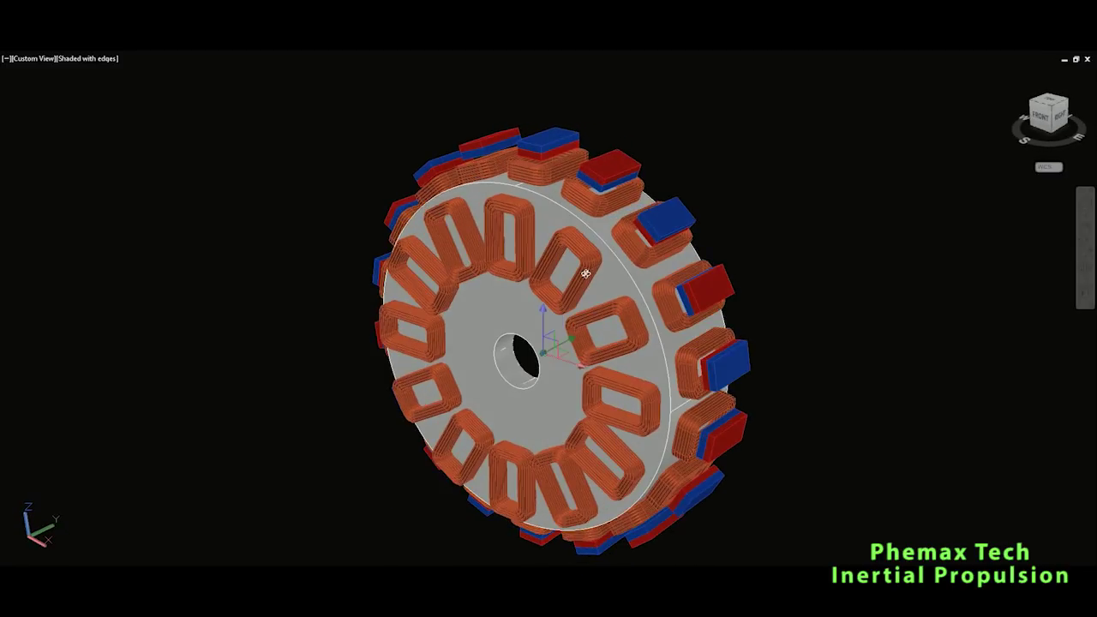
Step: Restore the hidden parts and isolate the stator with only the front-face magnets
drag(637, 311, 660, 309)
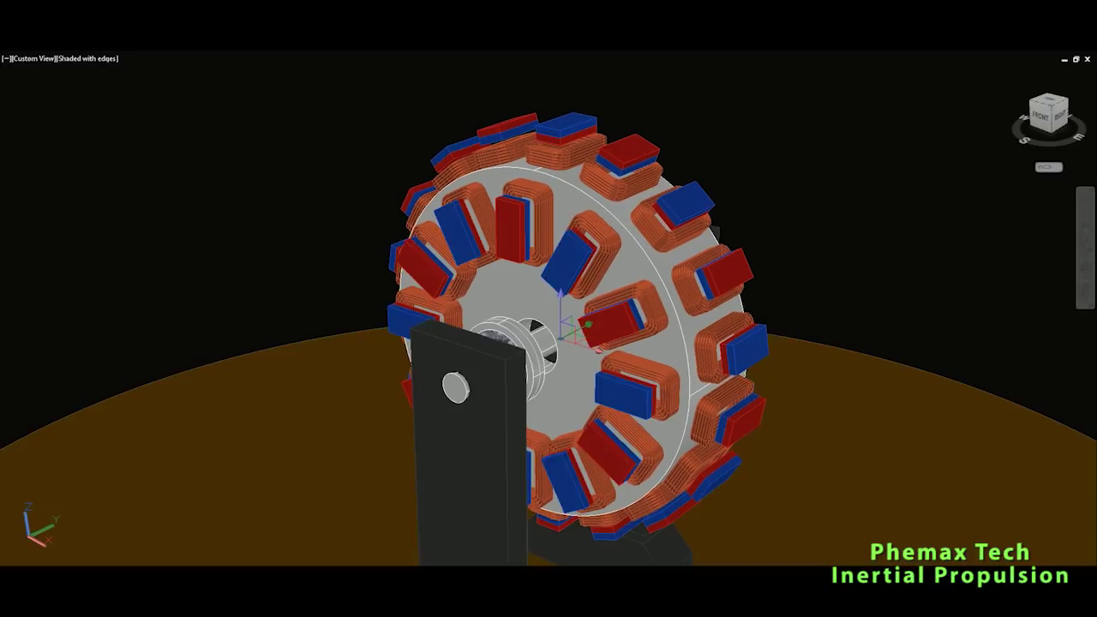
key(shift+f)
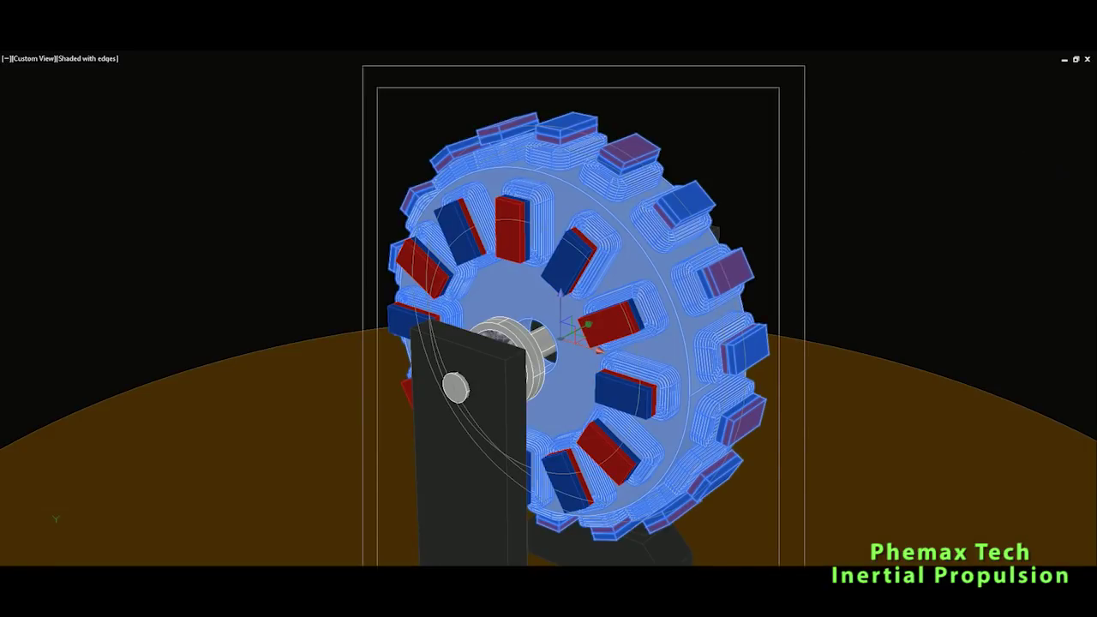
key(Escape)
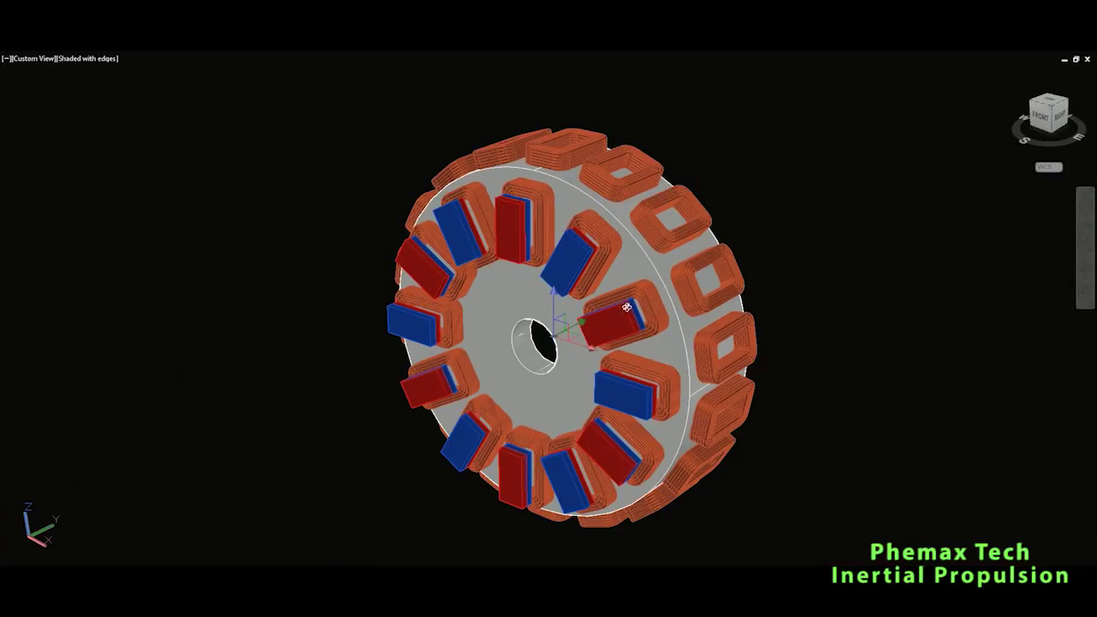
Step: Examine the front-face magnets over their coils on the isolated stator, both close up and as a whole
drag(580, 304, 661, 316)
scroll(686, 313, up, 2)
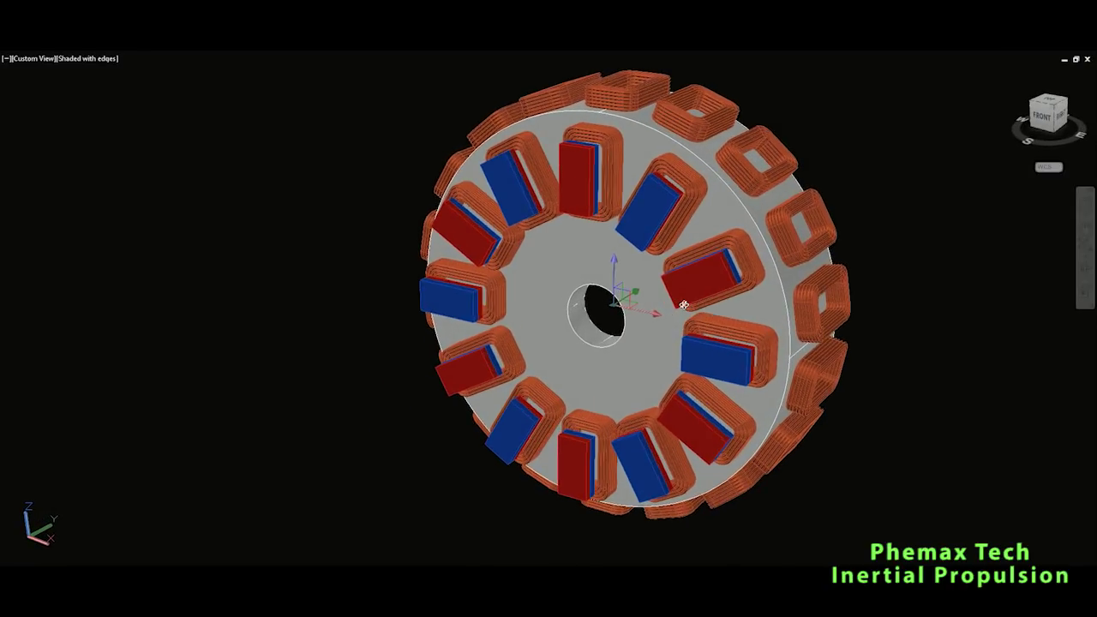
drag(713, 320, 670, 331)
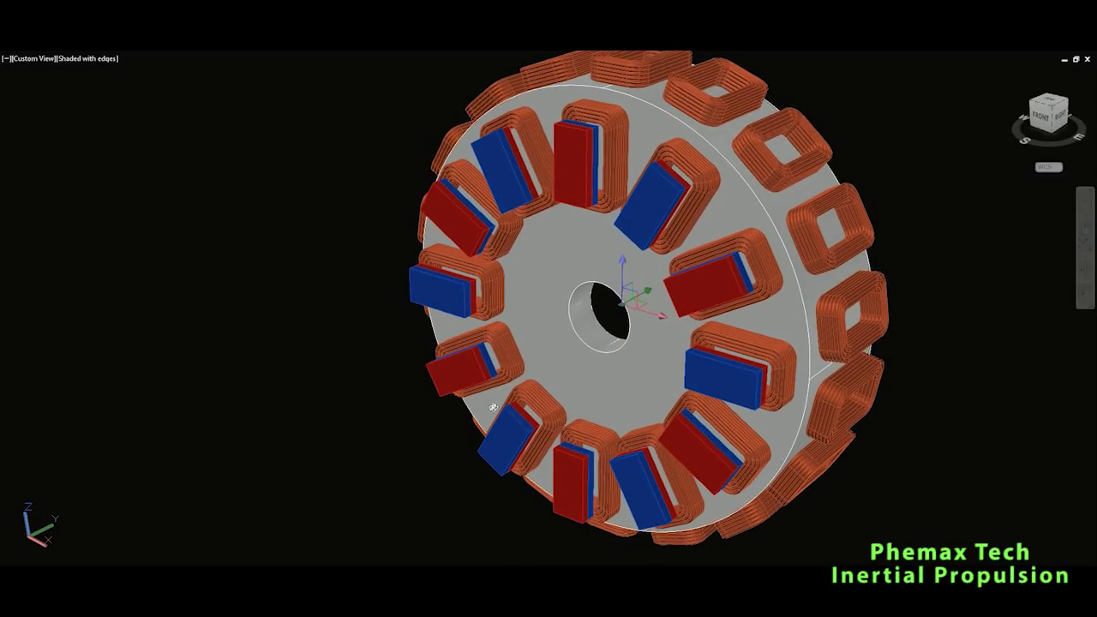
drag(656, 317, 650, 325)
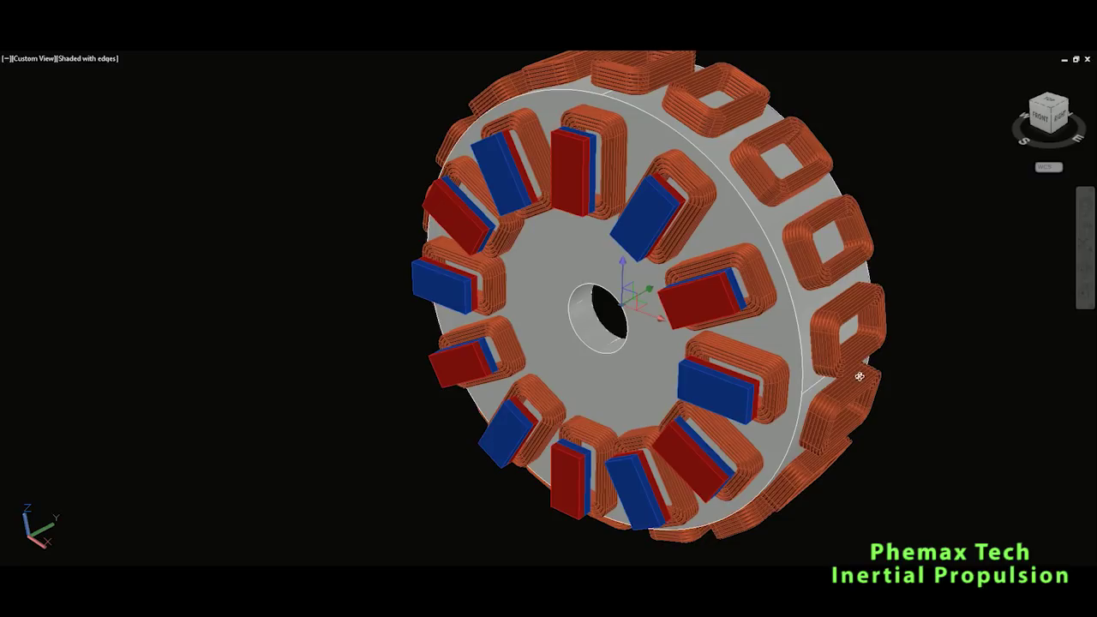
scroll(706, 320, down, 1)
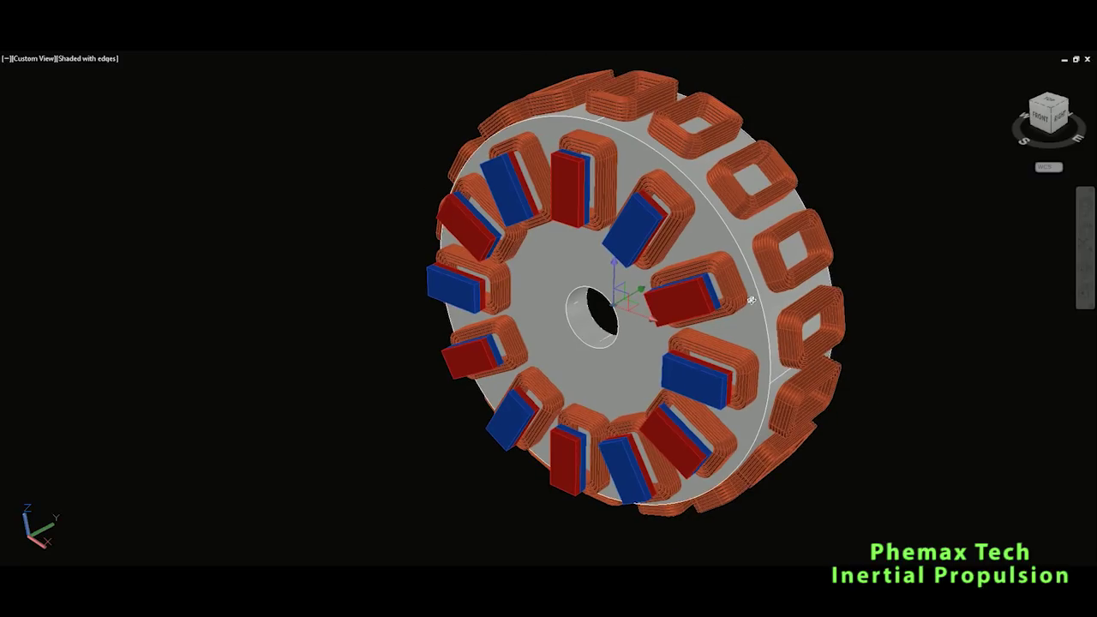
drag(751, 300, 677, 297)
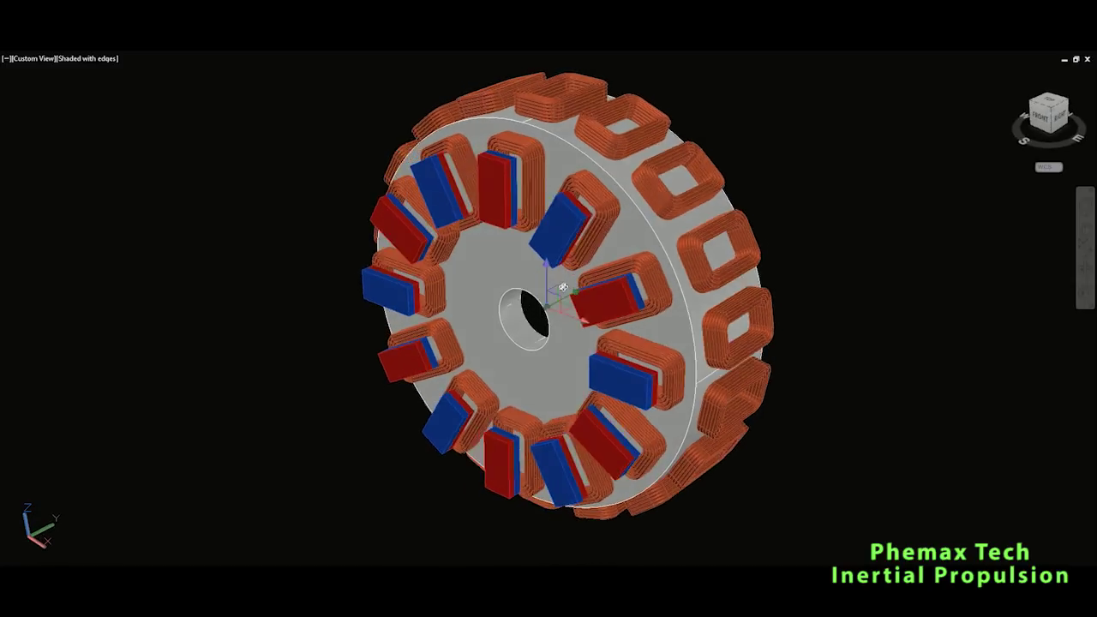
mouse_move(563, 287)
mouse_down()
mouse_move(598, 280)
mouse_move(564, 283)
mouse_up()
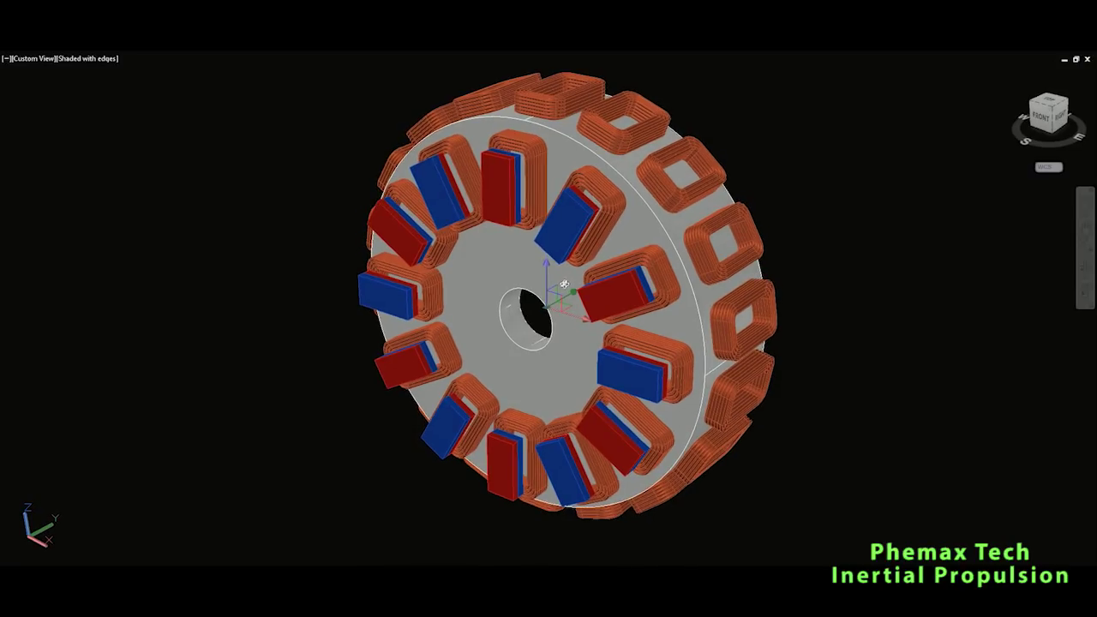
Step: Inspect the spacing and alternating orientation of the front-face magnets against the isolated stator's coils from slightly different angles
scroll(572, 282, up, 1)
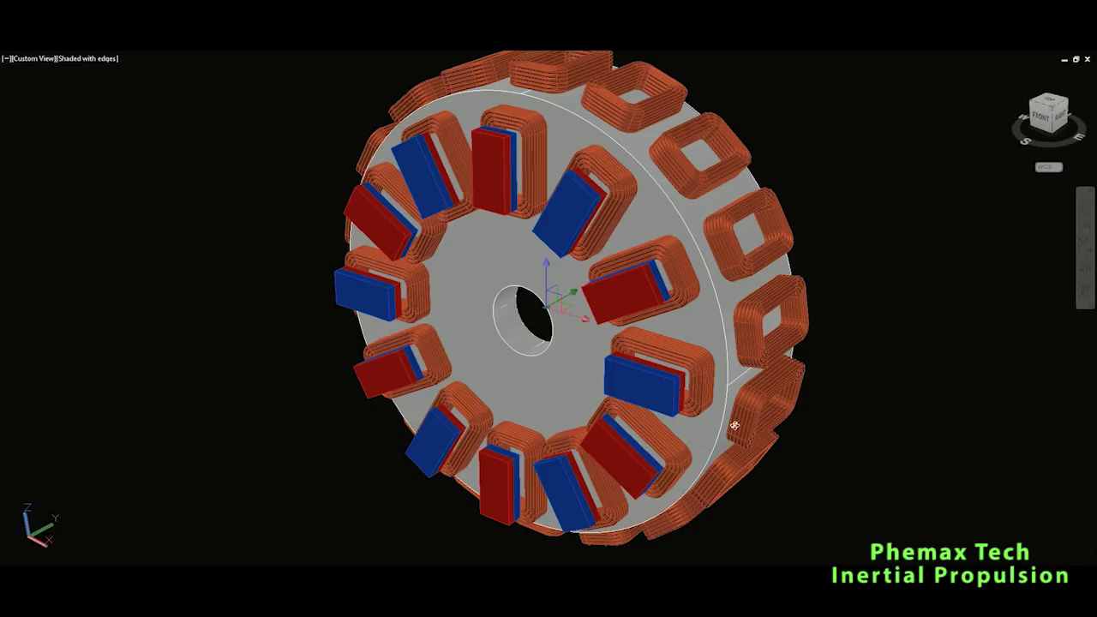
mouse_move(568, 307)
mouse_down()
mouse_move(561, 316)
mouse_move(561, 301)
mouse_up()
scroll(613, 311, down, 2)
scroll(567, 277, up, 1)
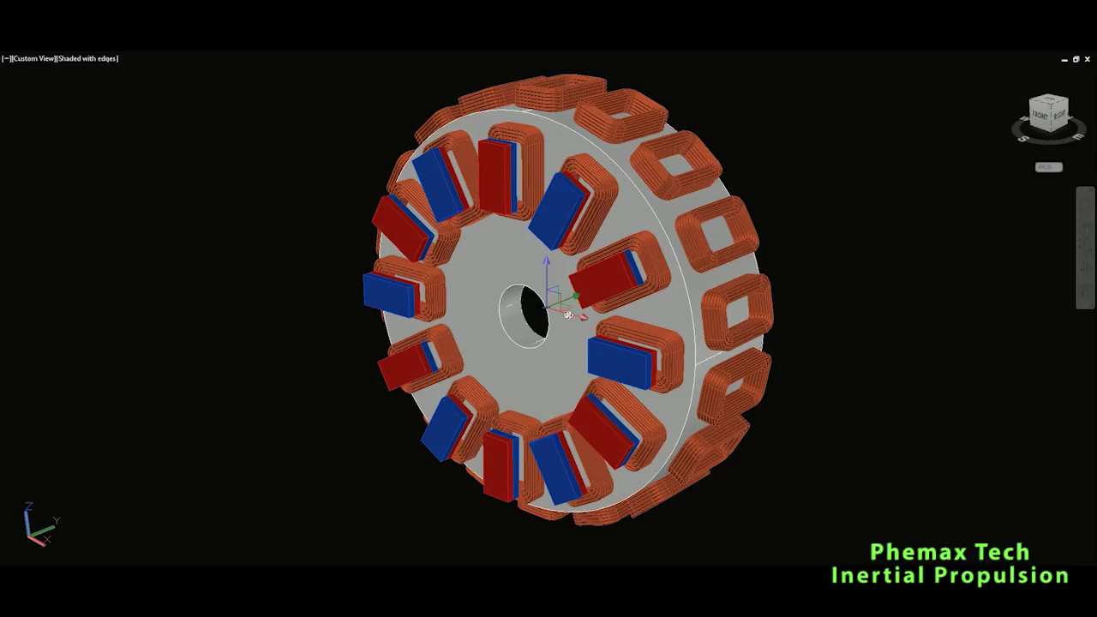
drag(533, 340, 532, 341)
scroll(540, 307, up, 2)
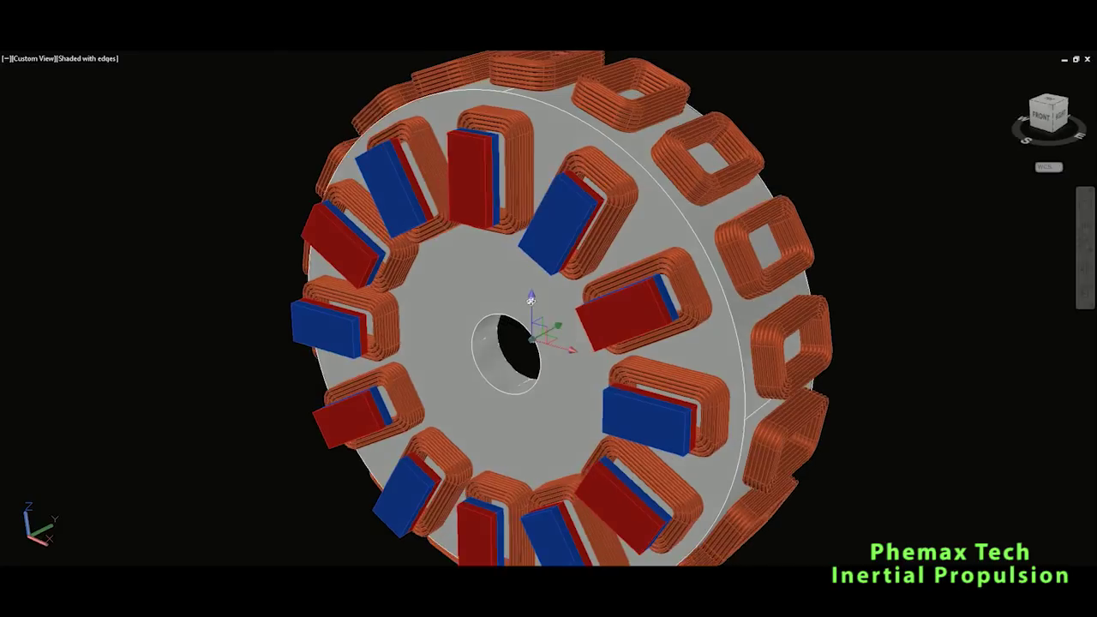
drag(540, 302, 358, 295)
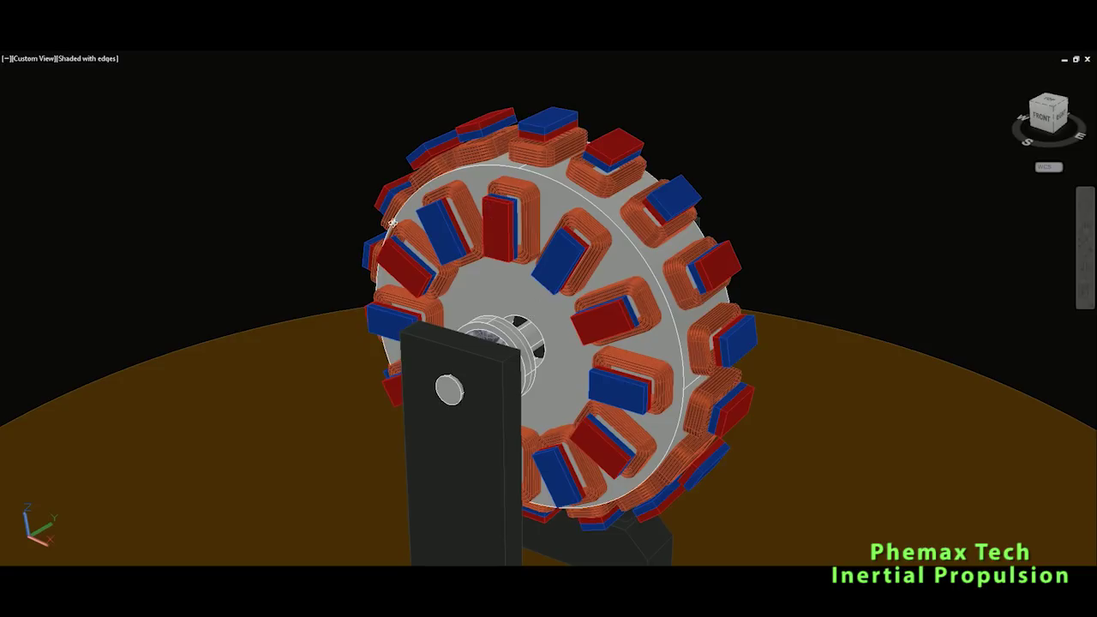
Step: Examine the motor on its support stands with both the front-face and outer rim magnets around the coil-wound stator
mouse_move(583, 354)
mouse_down()
mouse_move(571, 352)
mouse_move(579, 345)
mouse_up()
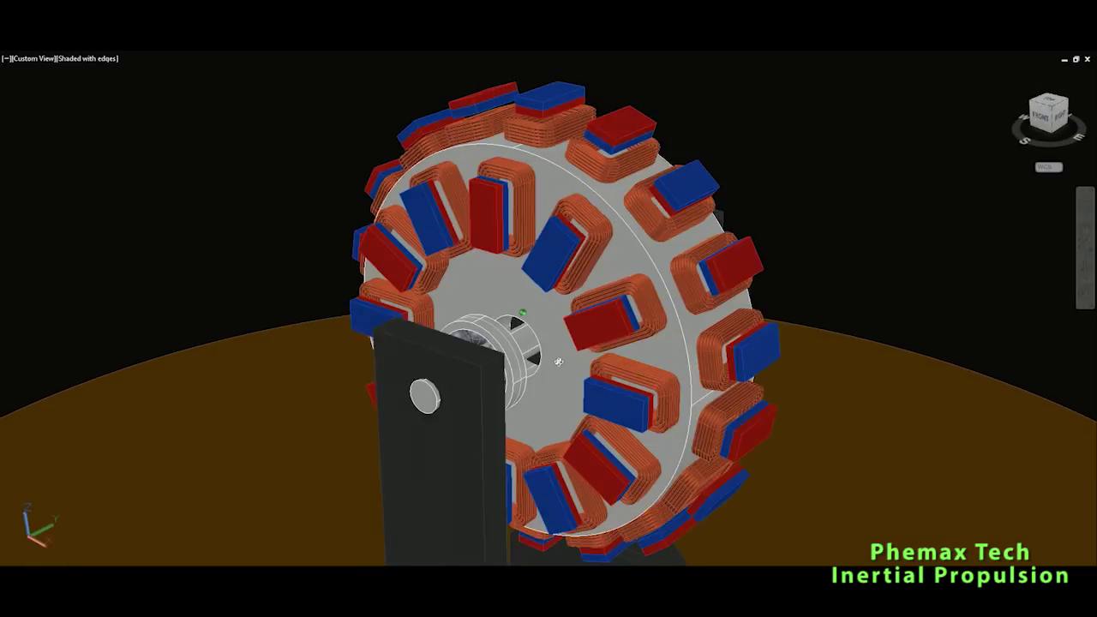
scroll(635, 352, down, 3)
scroll(616, 334, up, 2)
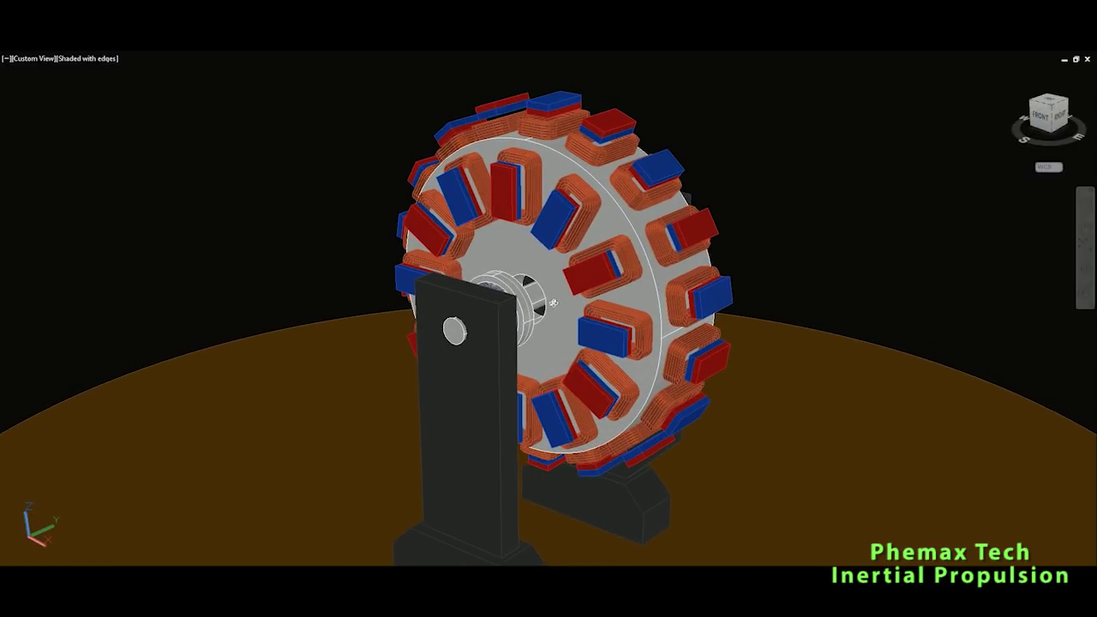
drag(553, 302, 574, 277)
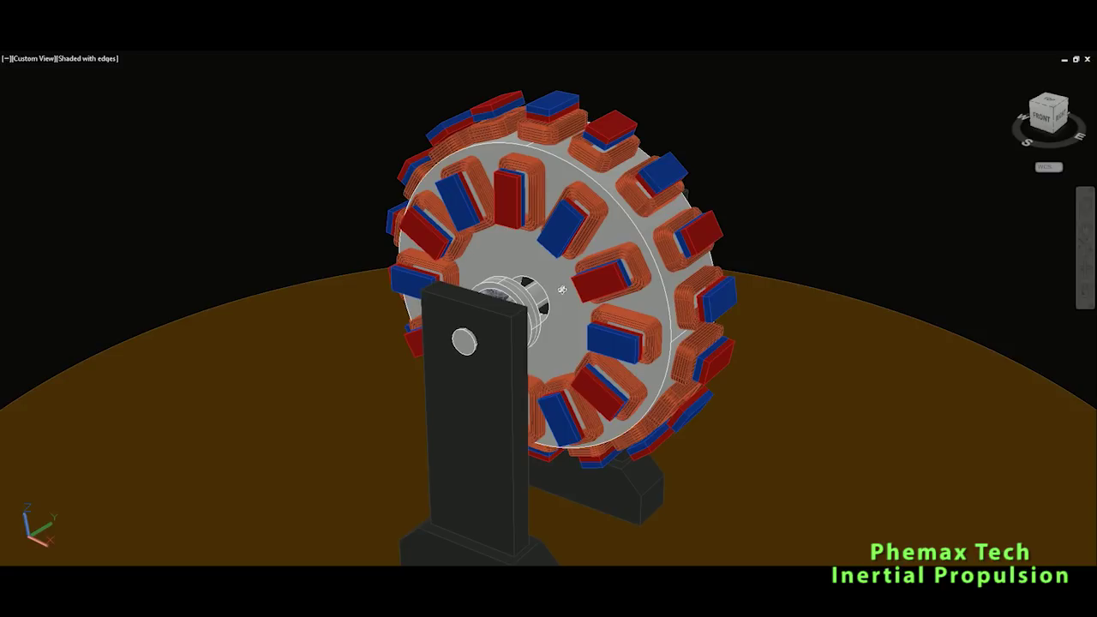
drag(562, 290, 553, 288)
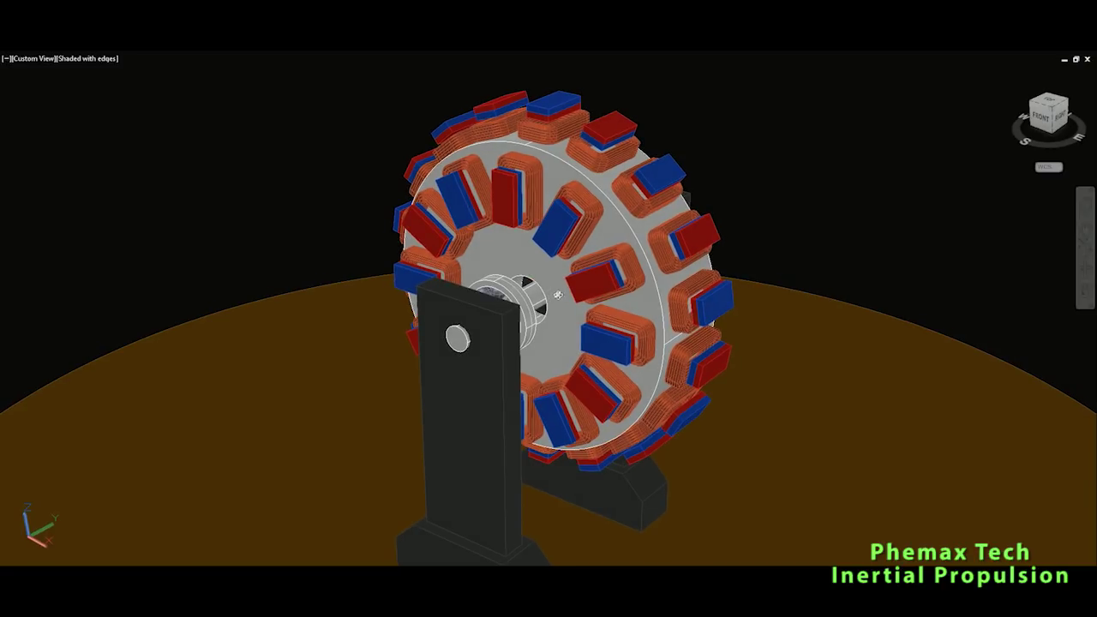